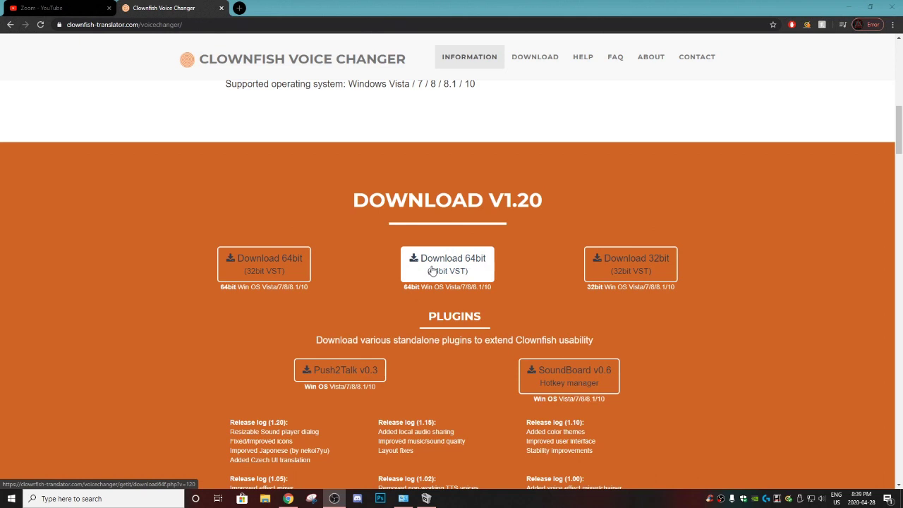
Step: Download the 64-bit Clownfish installer VoiceChanger64f(1.20).exe and keep it despite the browser warning
scroll(433, 271, up, 1)
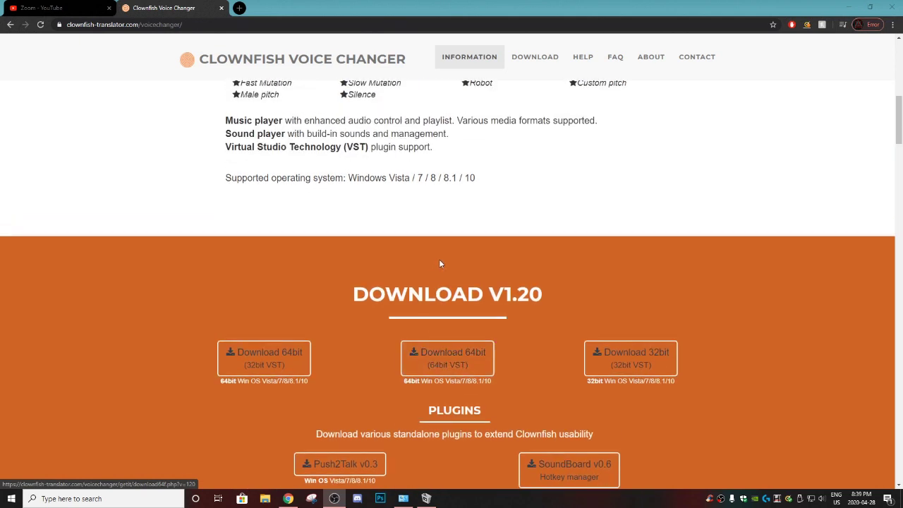
scroll(439, 259, down, 1)
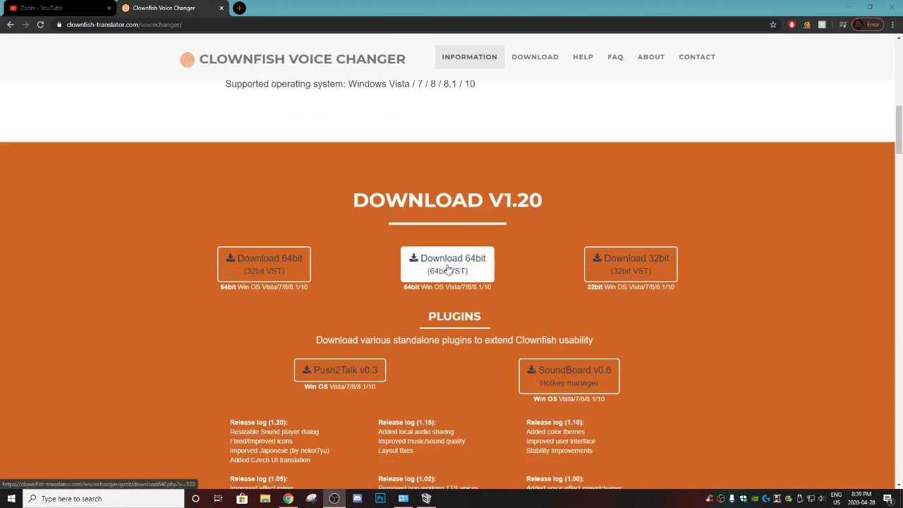
click(448, 266)
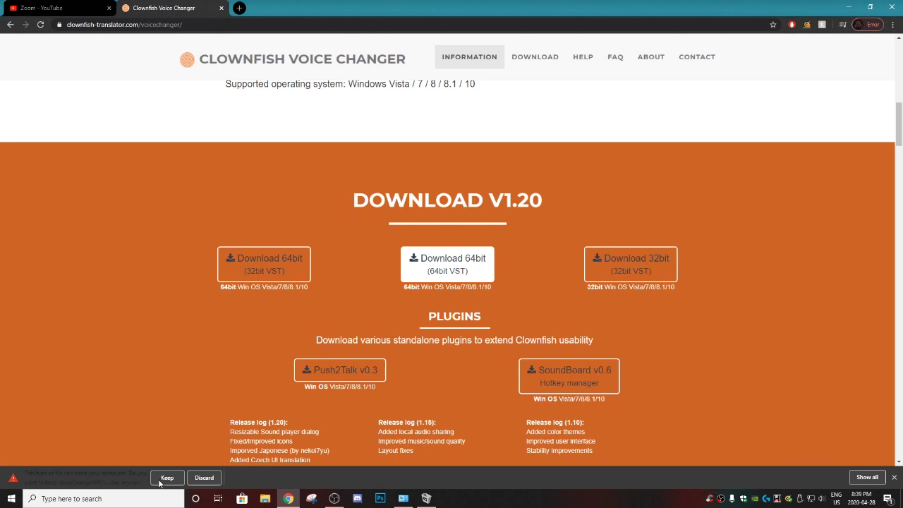
click(167, 477)
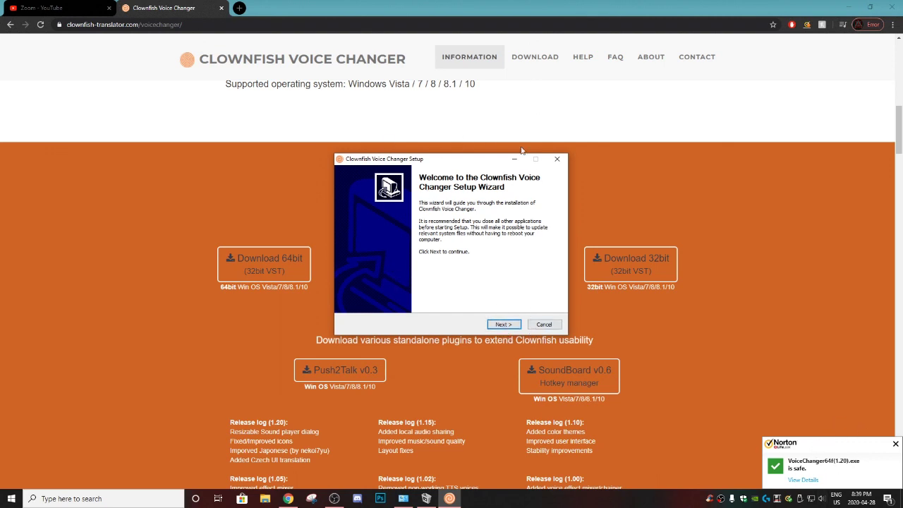
Step: Advance the setup wizard past the welcome and component selection pages
click(503, 325)
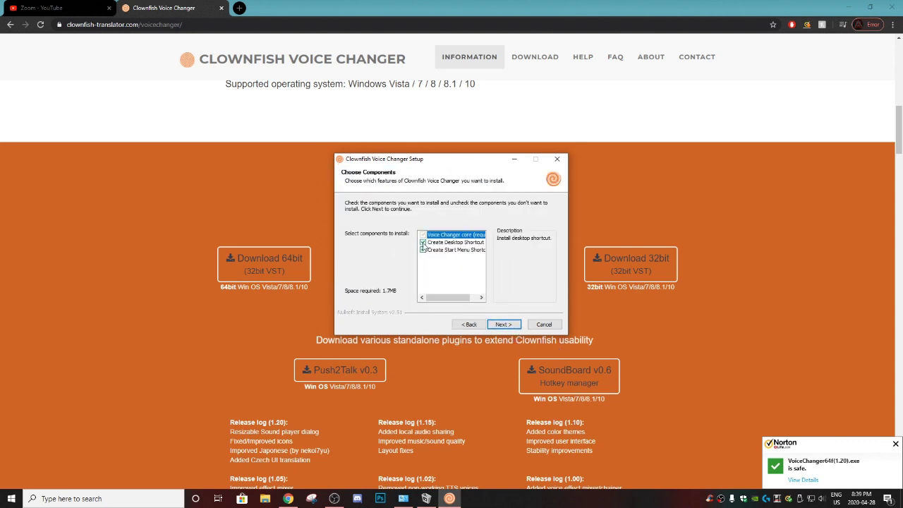
click(423, 243)
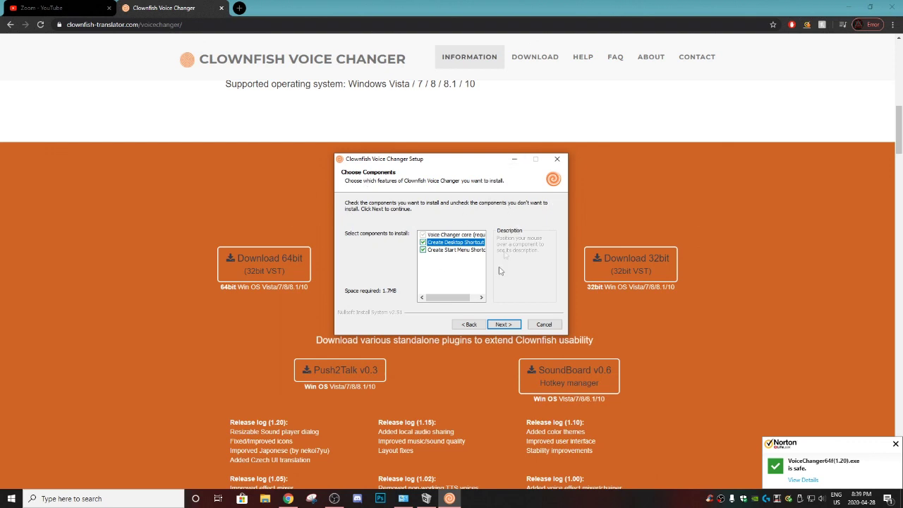
click(506, 326)
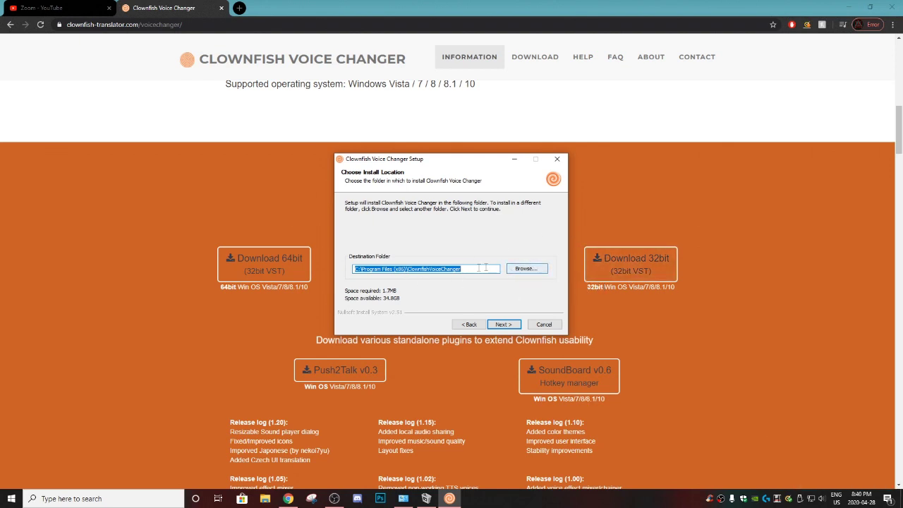
Step: Set the install destination folder to D:\Program Files (x86)
click(519, 272)
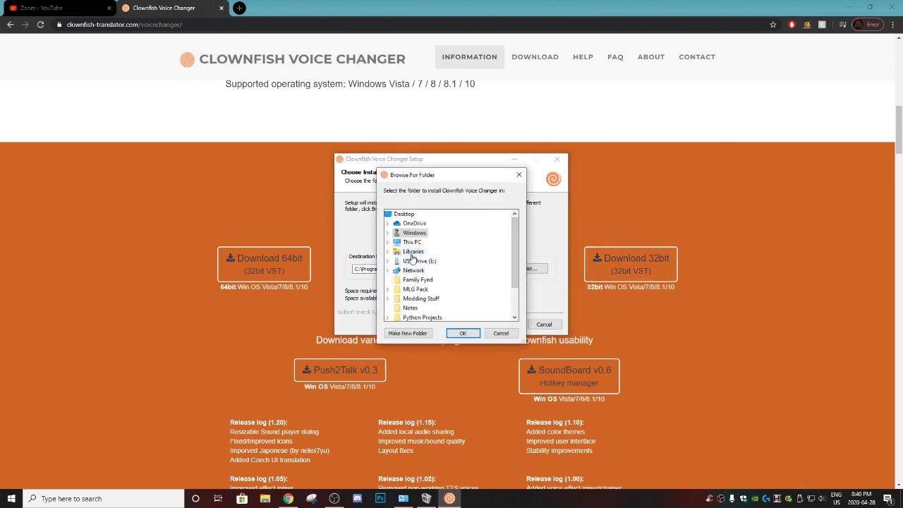
scroll(412, 261, down, 2)
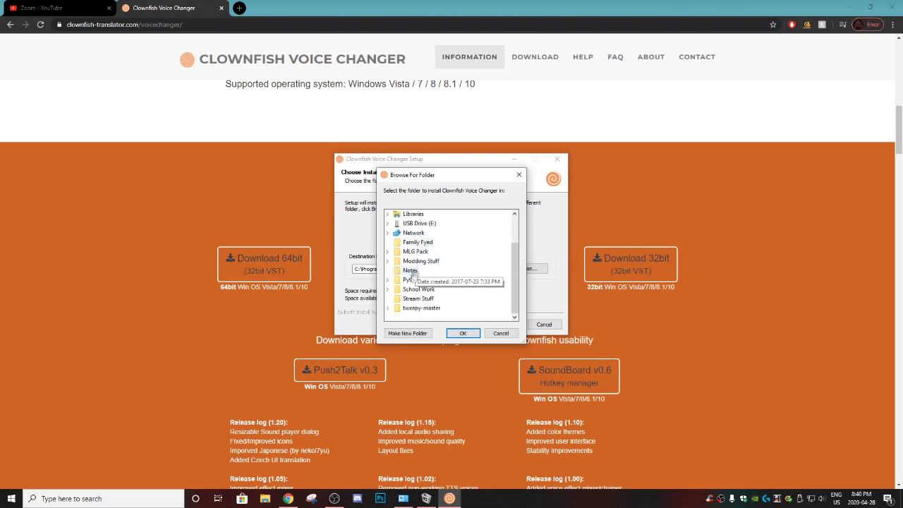
scroll(398, 259, up, 2)
double_click(413, 242)
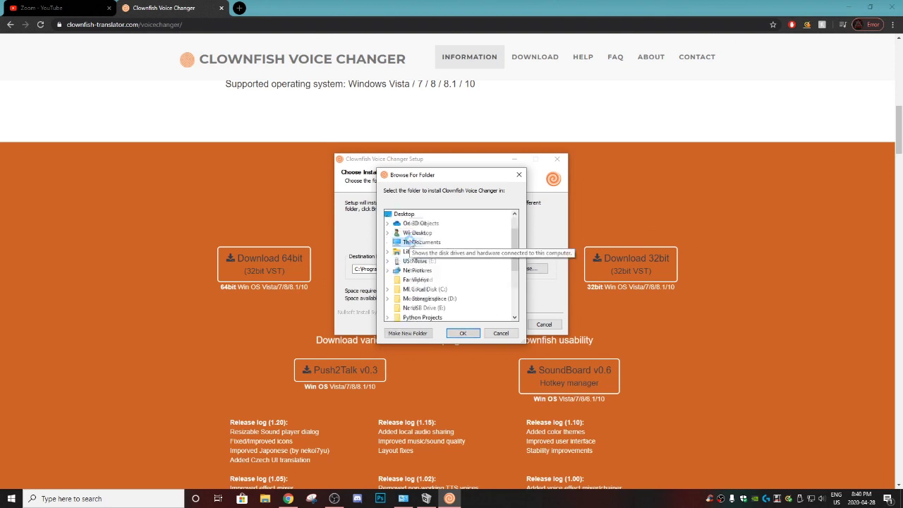
double_click(429, 300)
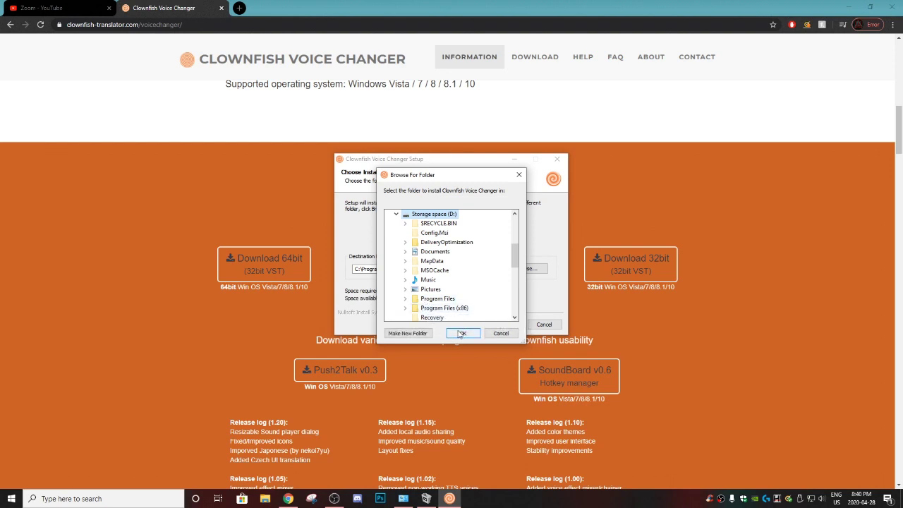
drag(432, 175, 581, 186)
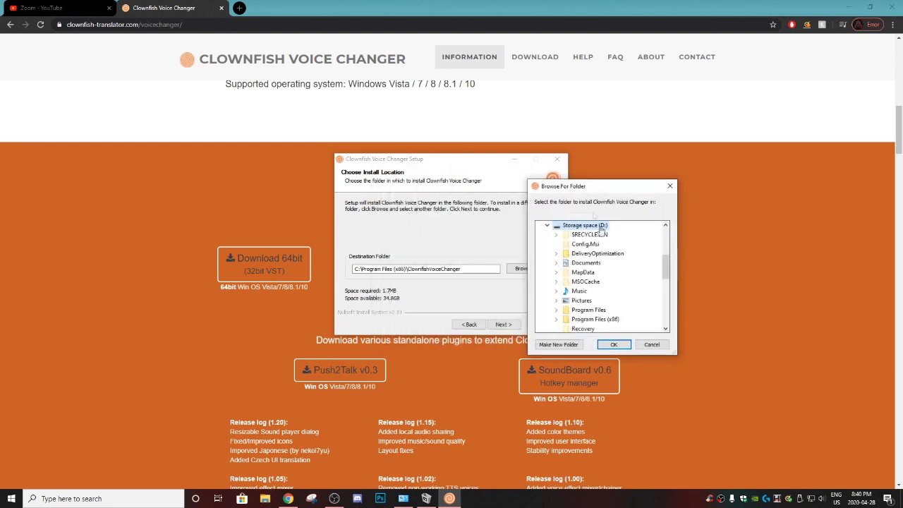
double_click(599, 319)
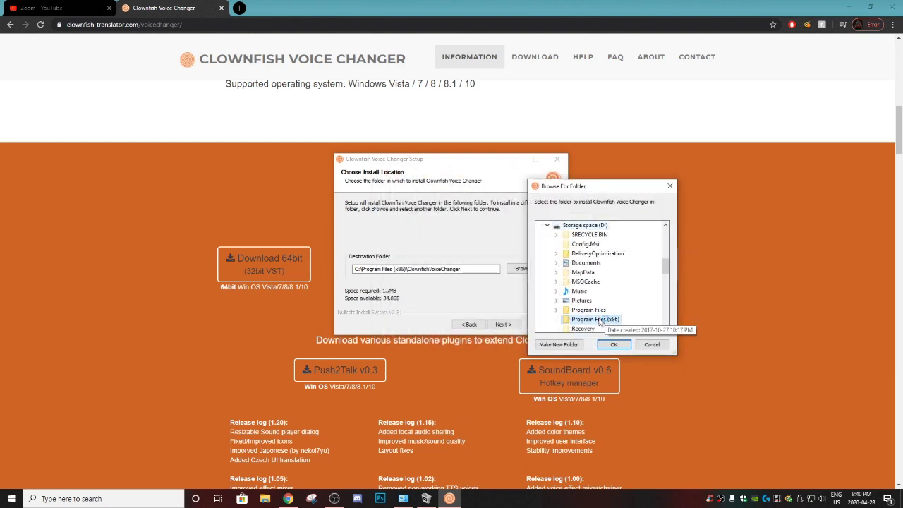
click(614, 345)
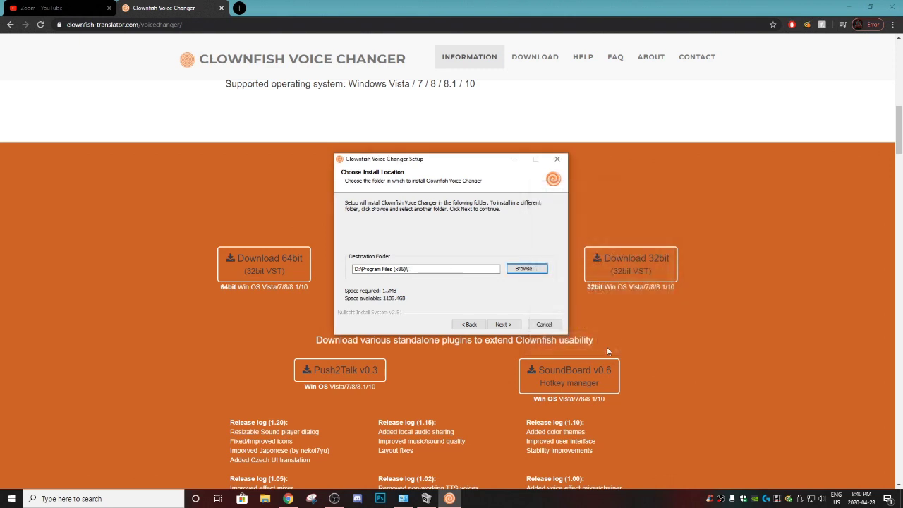
Step: Install Clownfish Voice Changer and continue to the completed-setup page
click(503, 325)
click(504, 325)
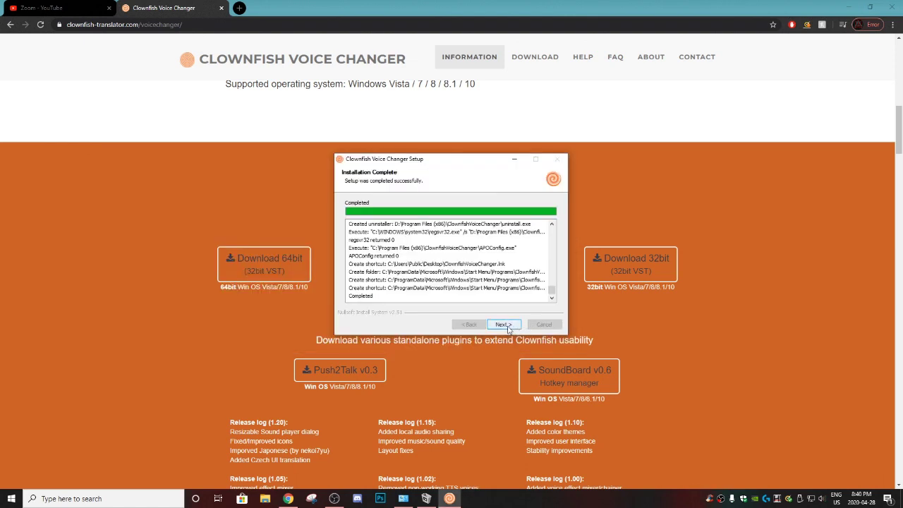
click(503, 325)
Step: Close the setup wizard, the finished Anki uninstall dialog and Programs and Features
click(503, 325)
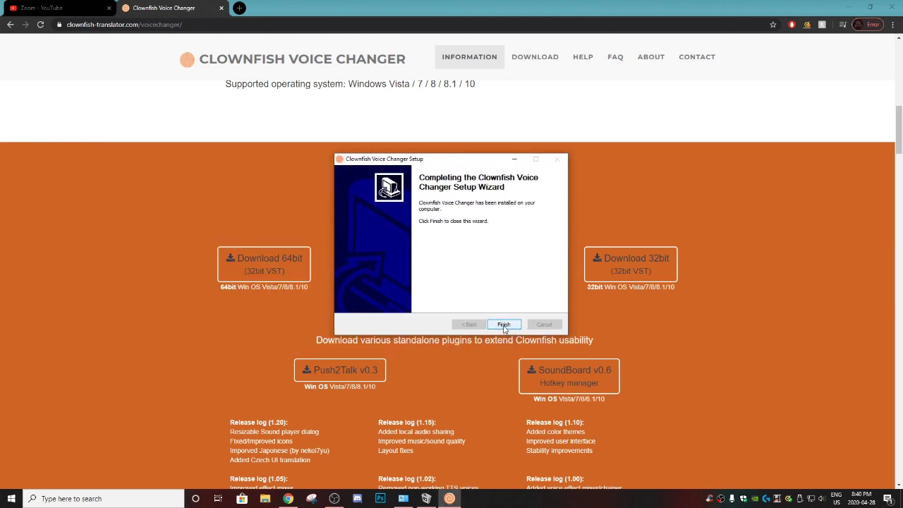
click(842, 8)
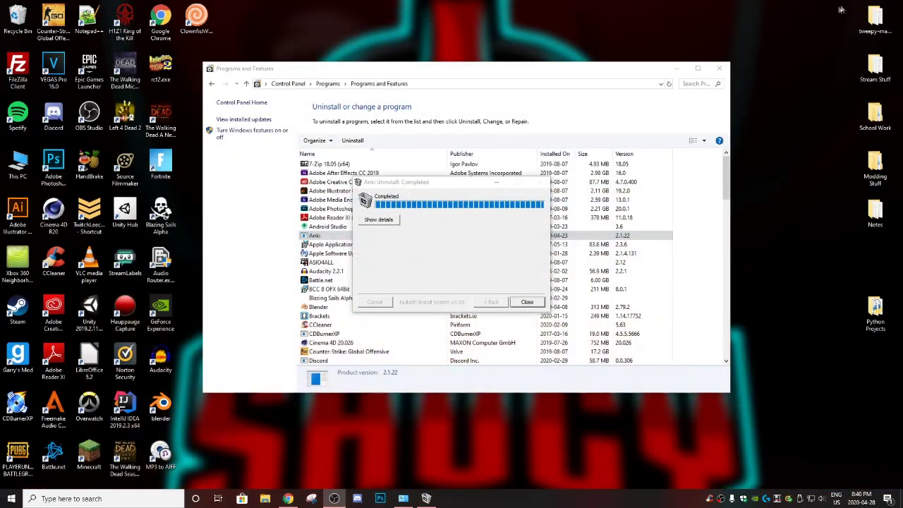
click(527, 302)
click(720, 68)
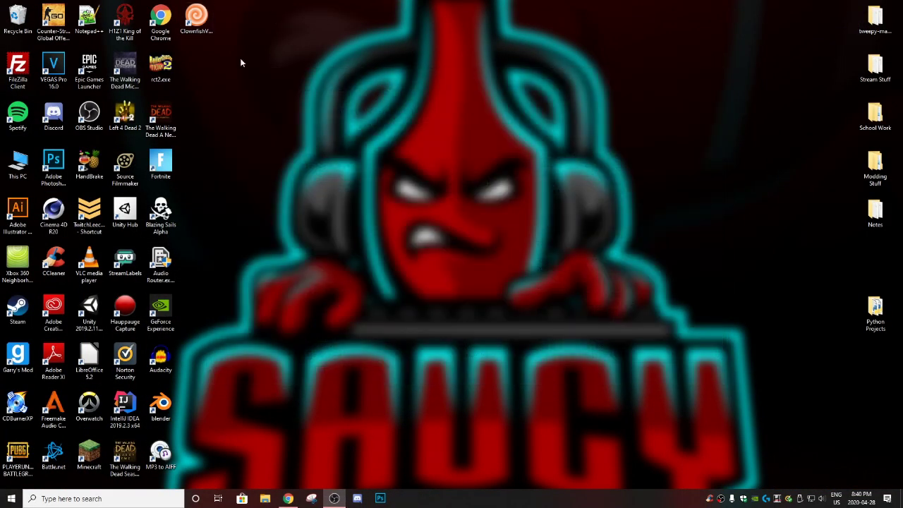
Step: Rearrange the ClownfishVoiceChanger desktop shortcut, returning it to the top row
drag(203, 15, 487, 209)
drag(443, 150, 522, 271)
drag(487, 210, 198, 15)
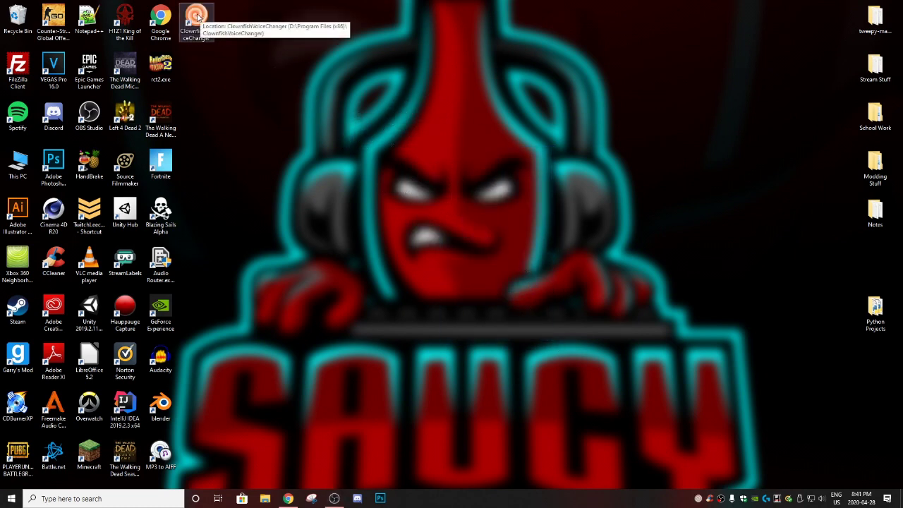
Step: Turn the Clownfish voice changer on from its tray options menu
double_click(198, 15)
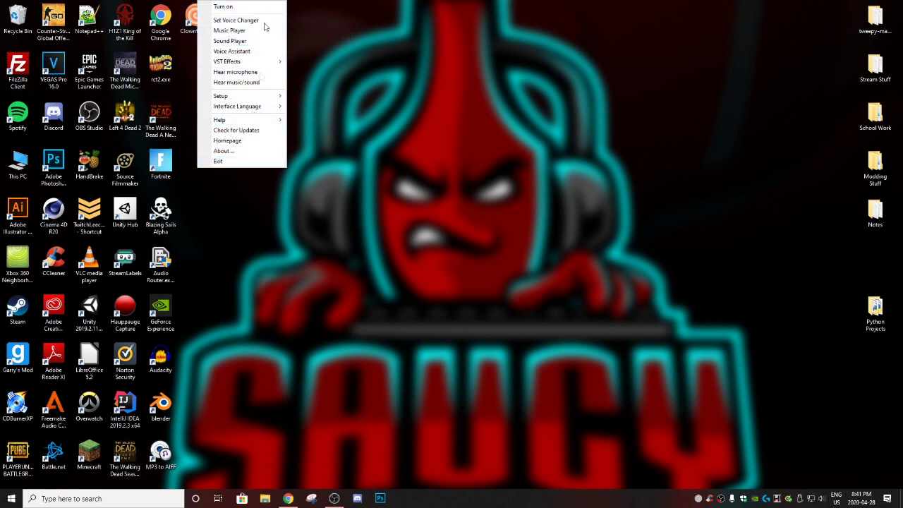
click(225, 9)
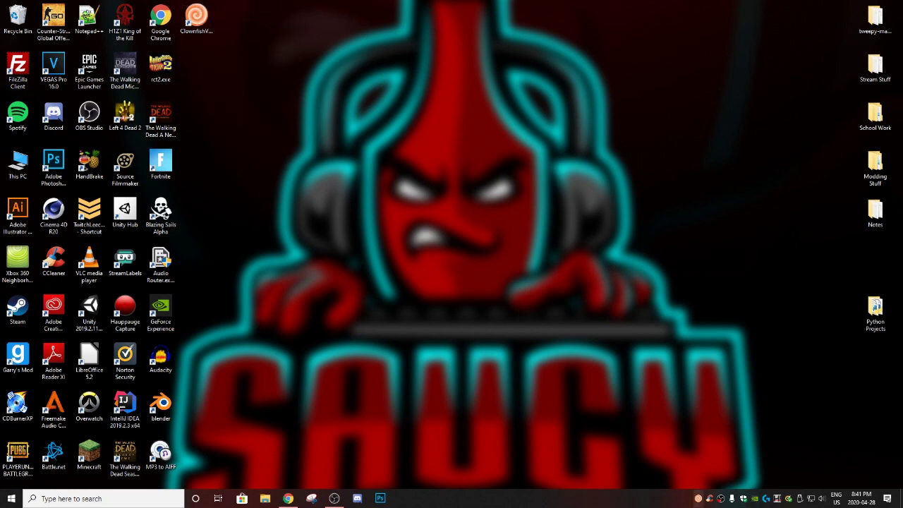
double_click(199, 14)
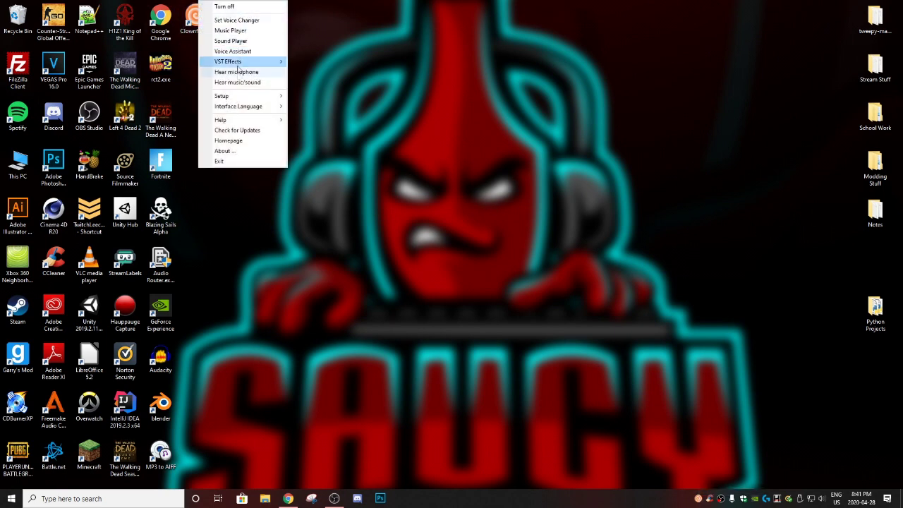
click(299, 89)
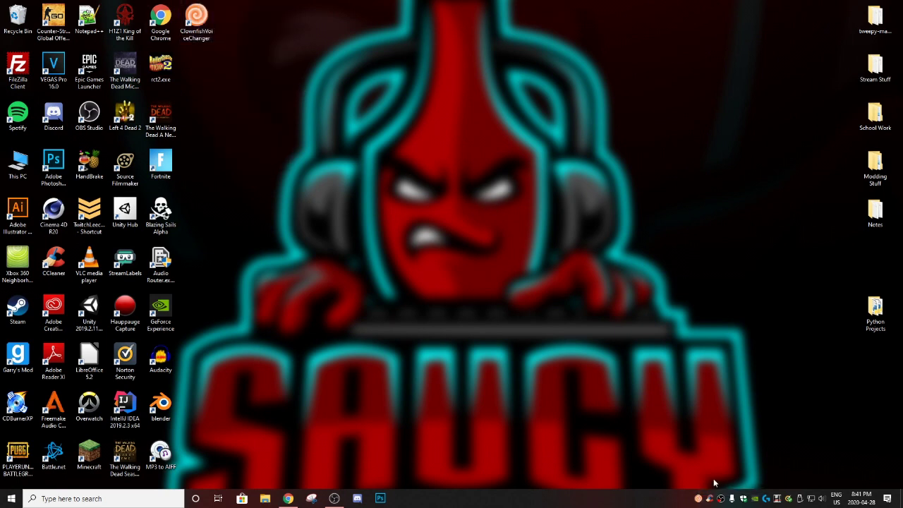
double_click(191, 14)
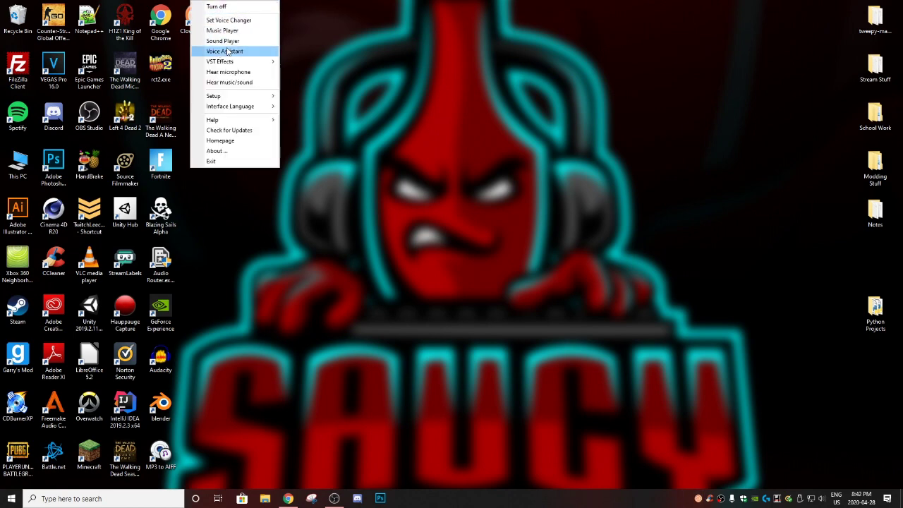
Step: Open the Set Voice Changer window and try the Mutation, Alien, Male and Female pitch effects
click(238, 21)
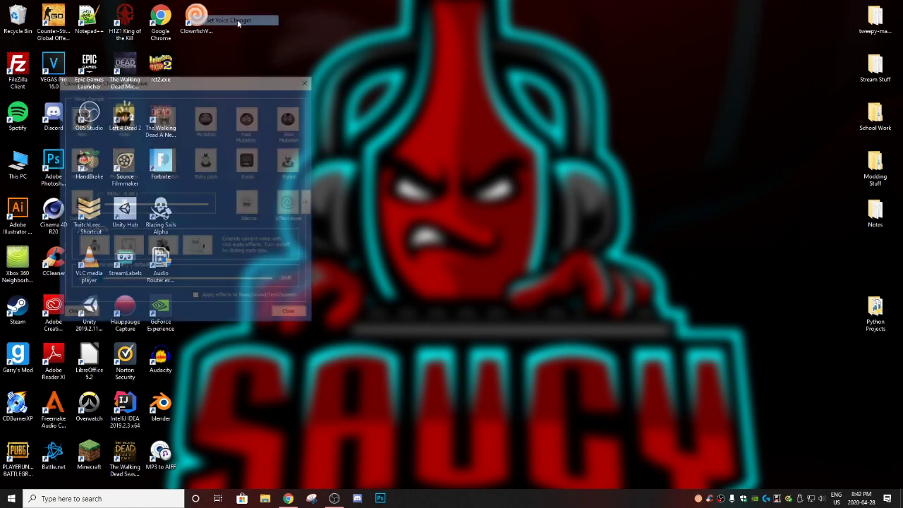
drag(242, 82, 589, 88)
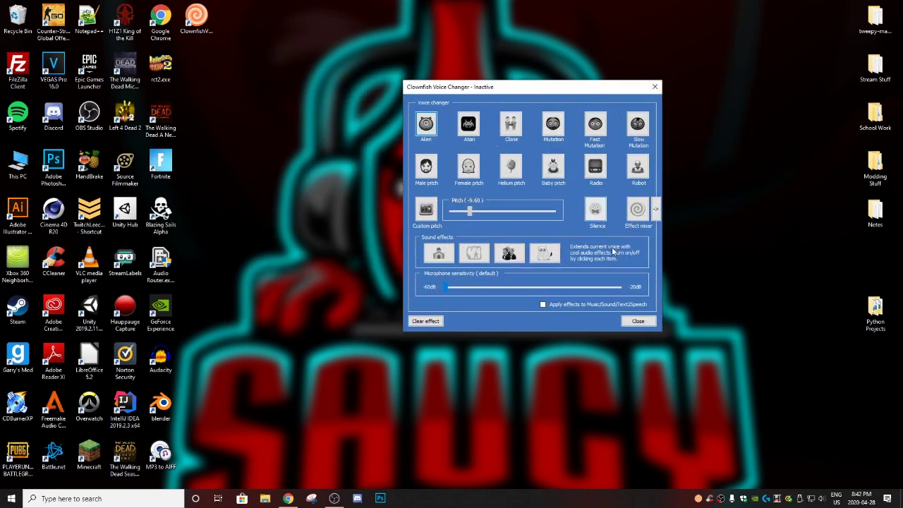
click(555, 127)
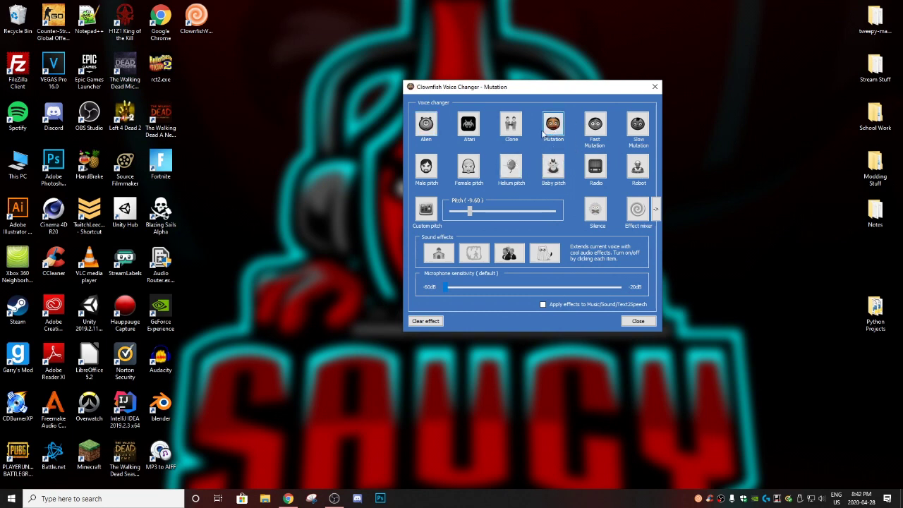
click(426, 125)
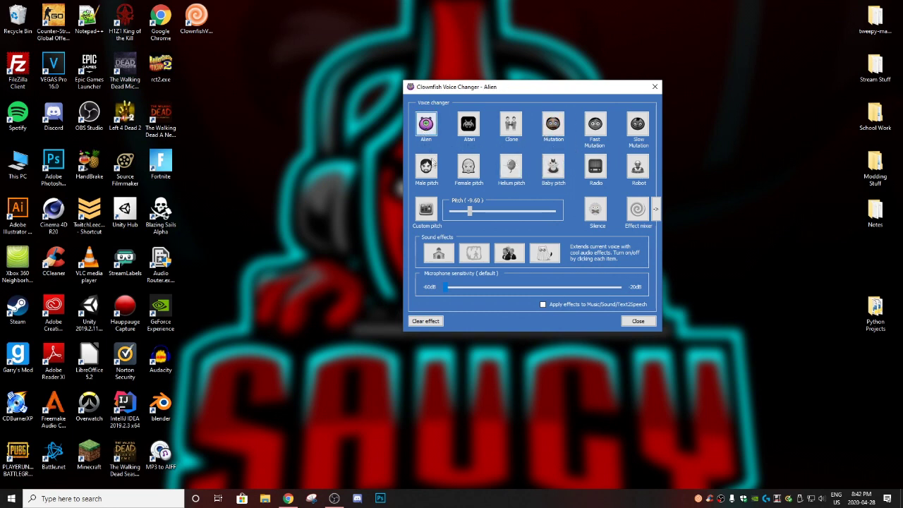
click(425, 170)
click(469, 168)
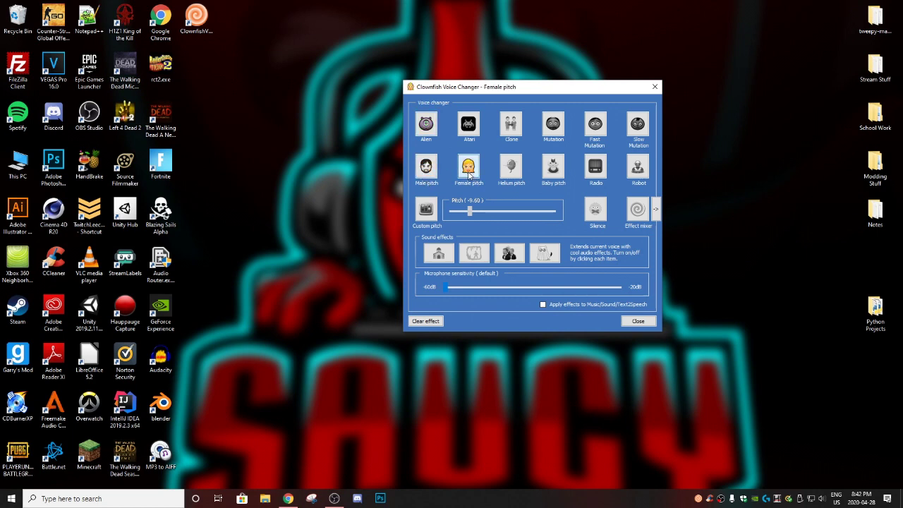
Step: Adjust the Custom pitch to -2.10, then apply the Male pitch effect
click(425, 209)
key(Left)
key(Left)
key(Left)
key(Left)
key(Left)
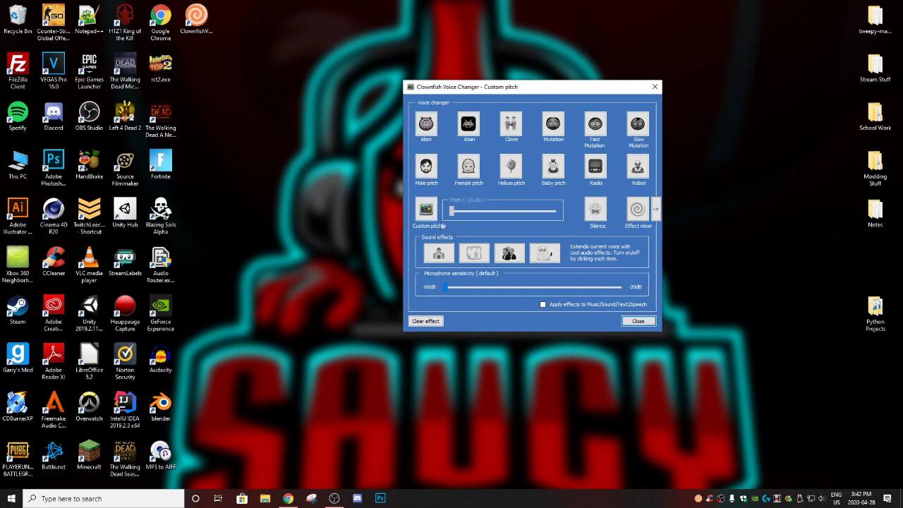
key(Right)
key(Right)
key(Right)
key(Right)
key(Right)
key(Right)
key(Right)
key(Right)
key(Right)
key(Right)
key(Right)
key(Right)
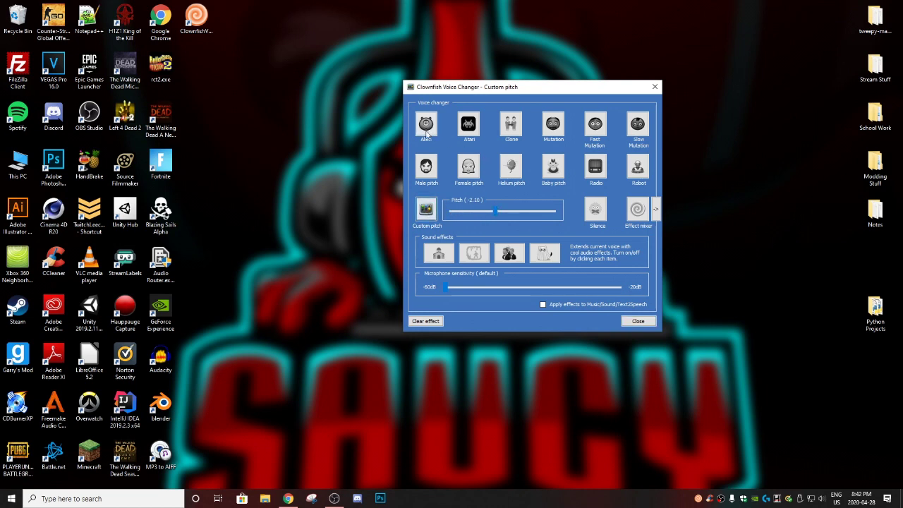
click(426, 167)
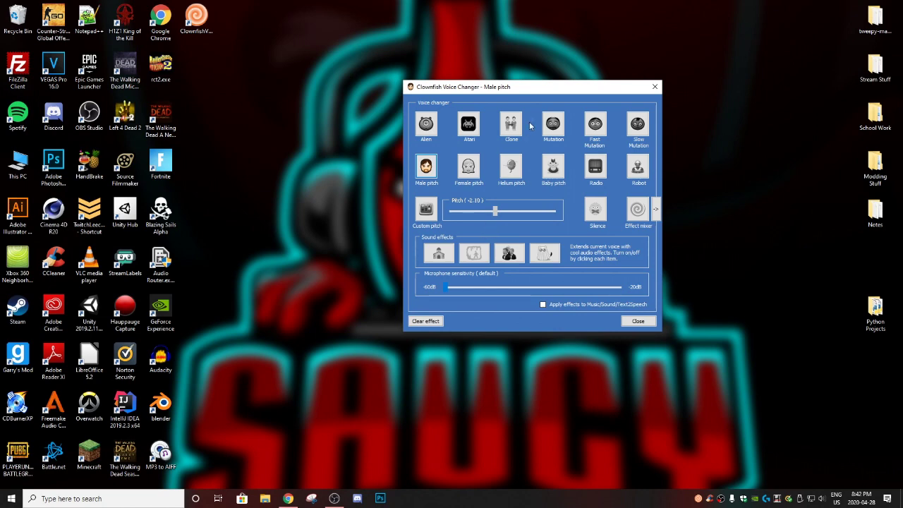
drag(526, 87, 381, 85)
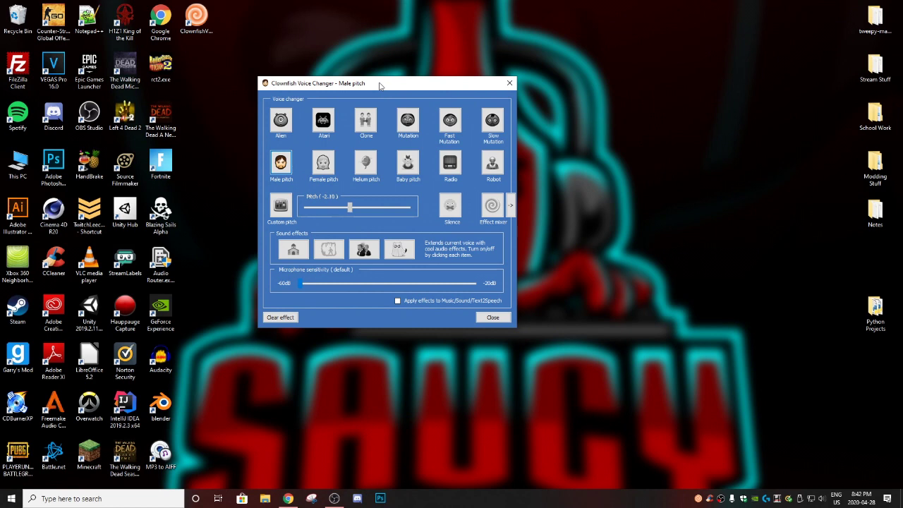